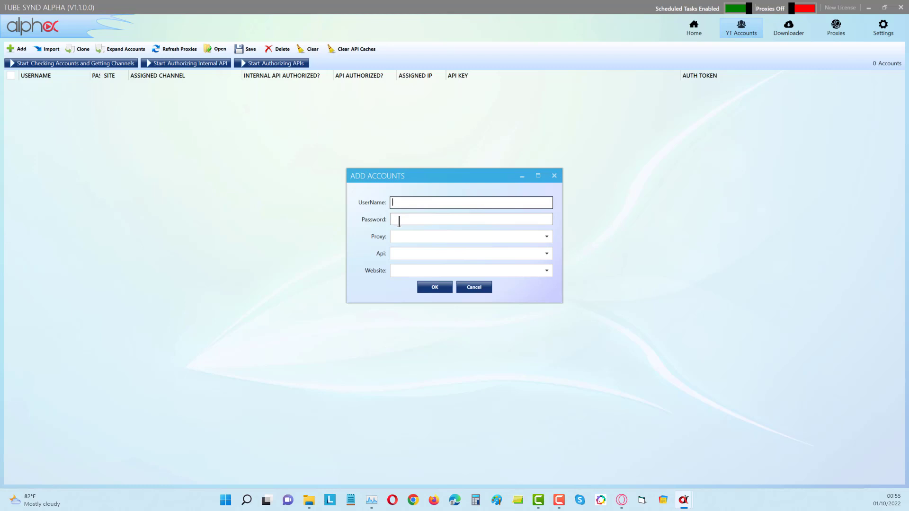
Step: Add a Youtube account with its username and account password, using the API entry with ID 780
click(411, 269)
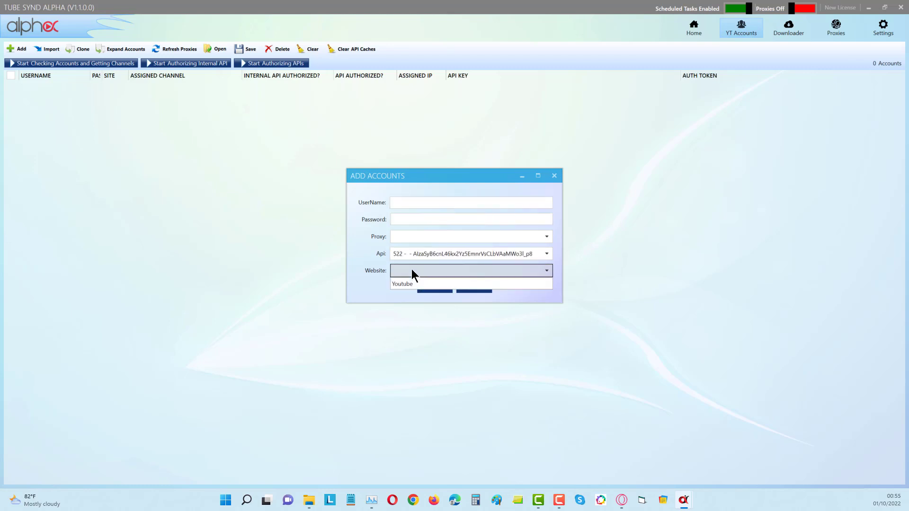
click(410, 282)
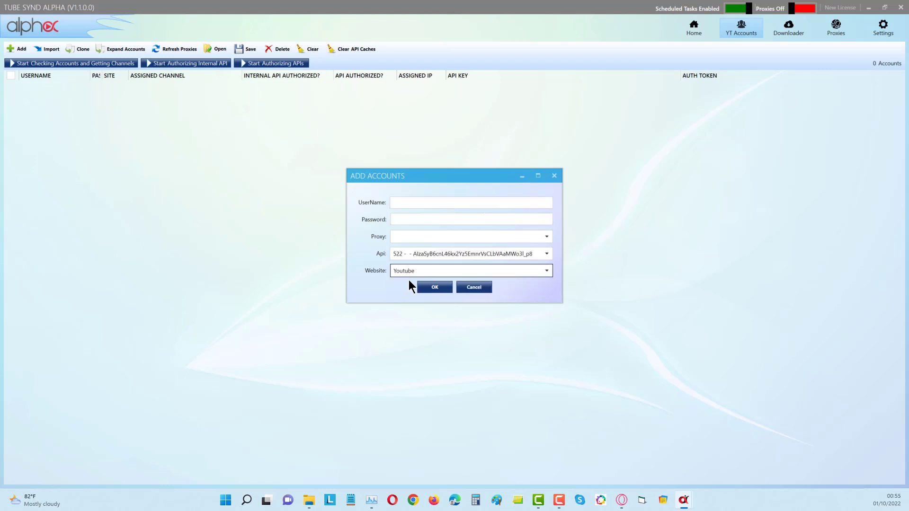
click(404, 221)
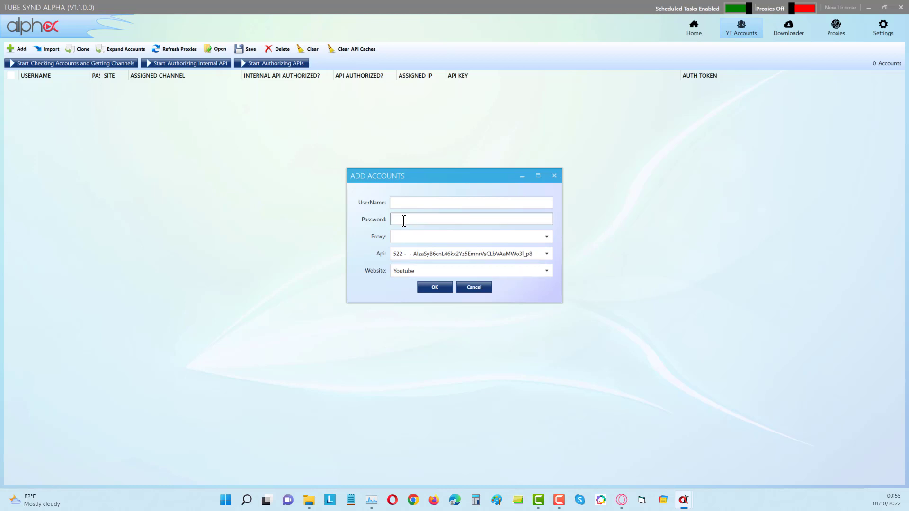
click(403, 206)
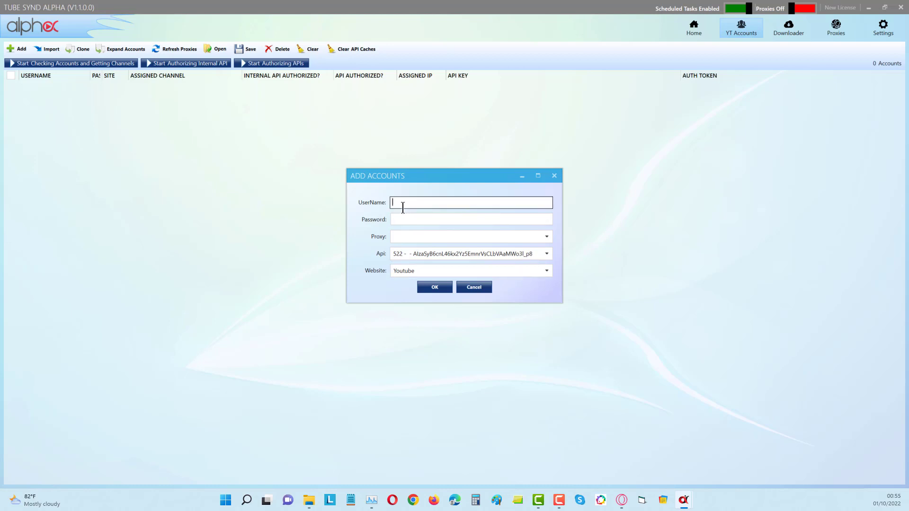
key(ctrl+v)
key(Tab)
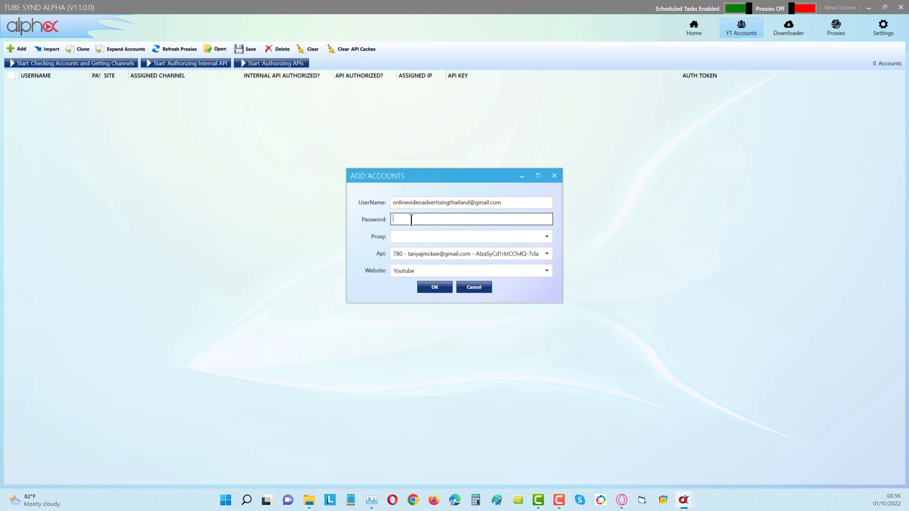
key(Return)
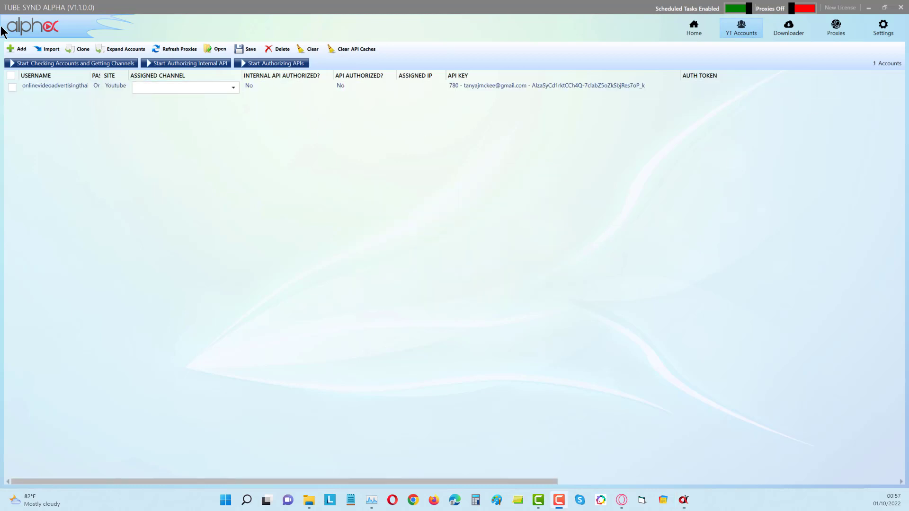
Step: Check the newly added account and retrieve its channels, then dismiss the completion message
click(13, 87)
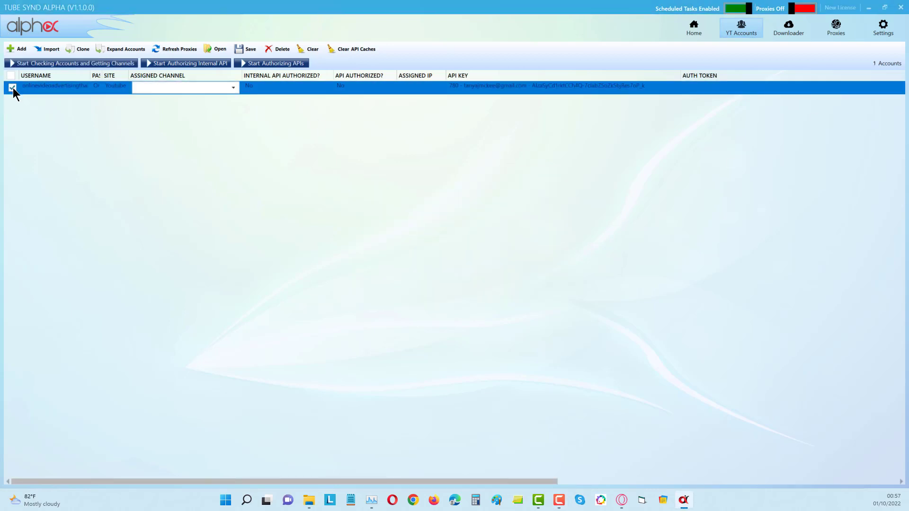
click(50, 63)
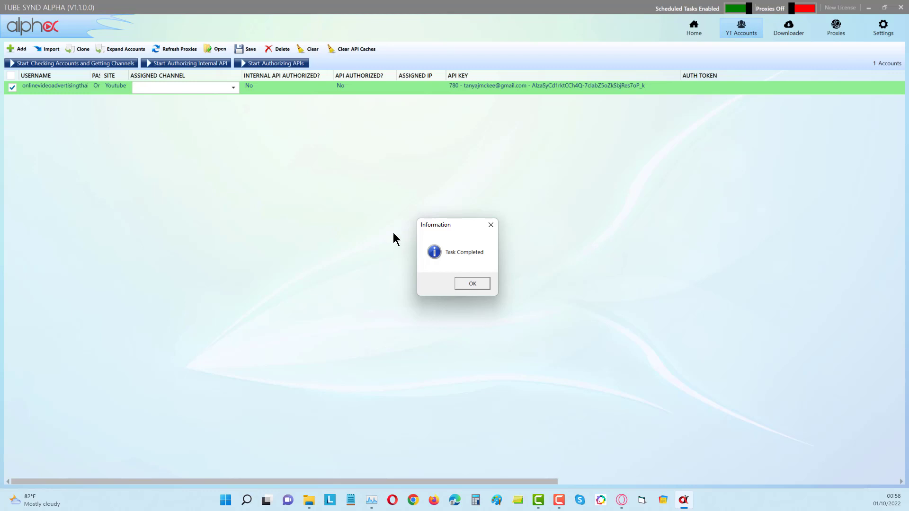
click(470, 282)
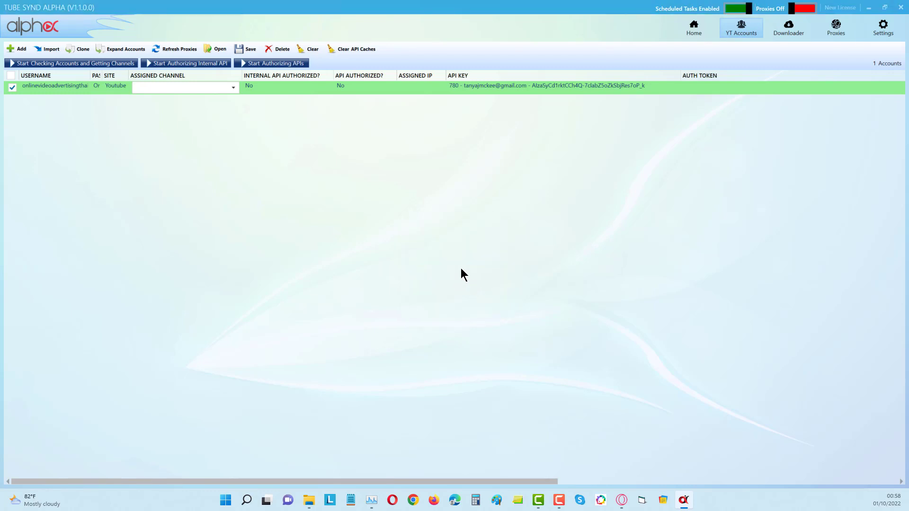
Step: Assign the first available channel to the account and expand the account into one entry per channel
click(232, 90)
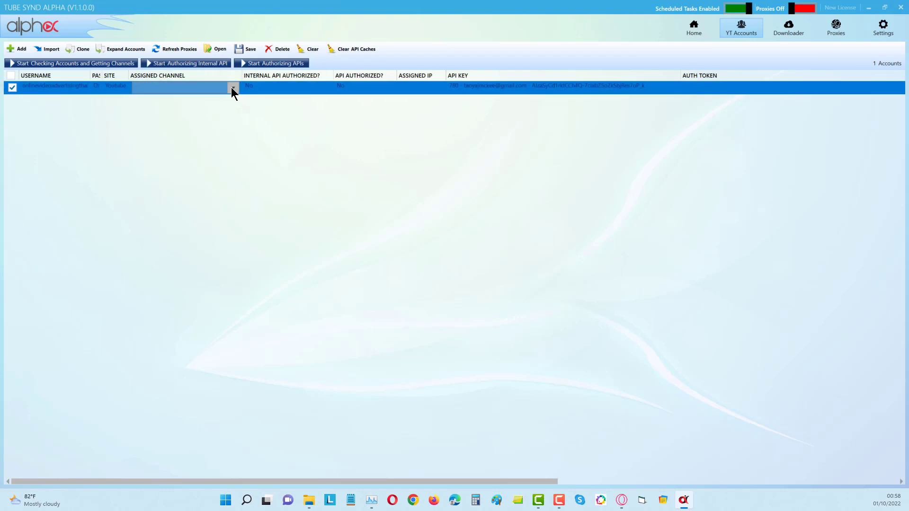
click(232, 88)
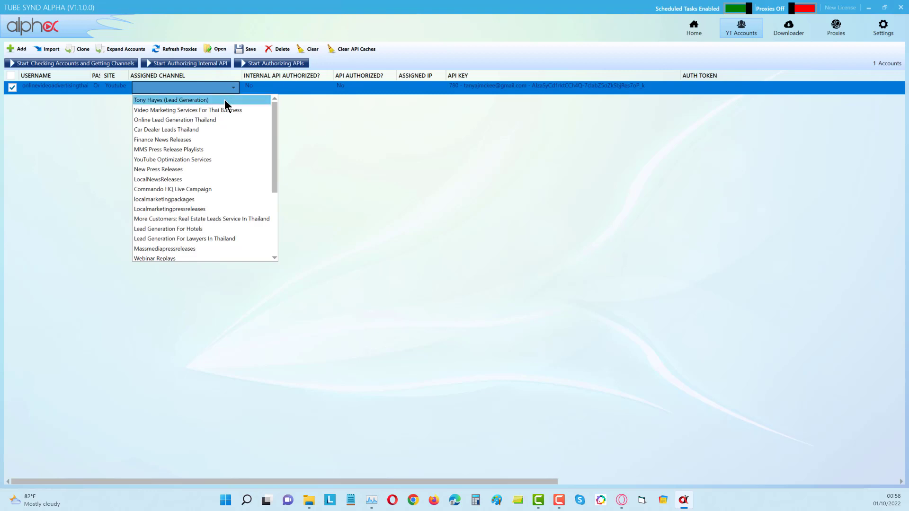
click(225, 100)
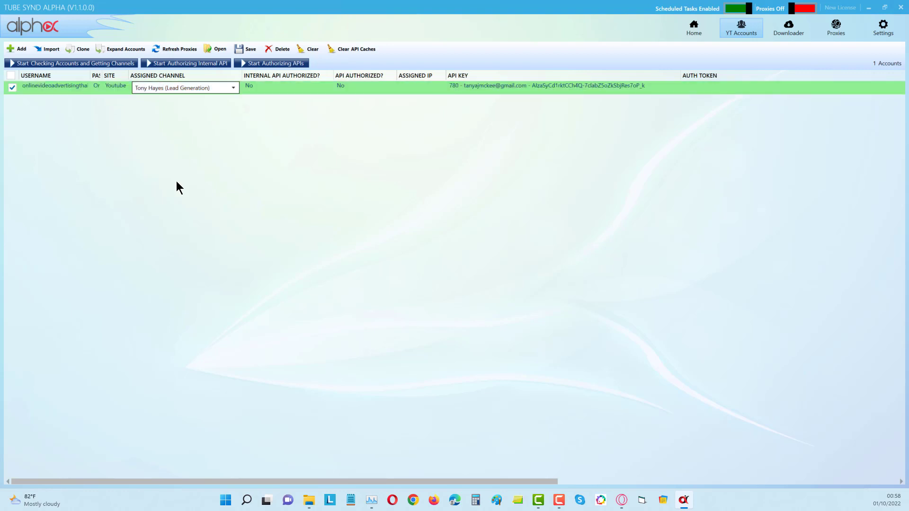
click(124, 49)
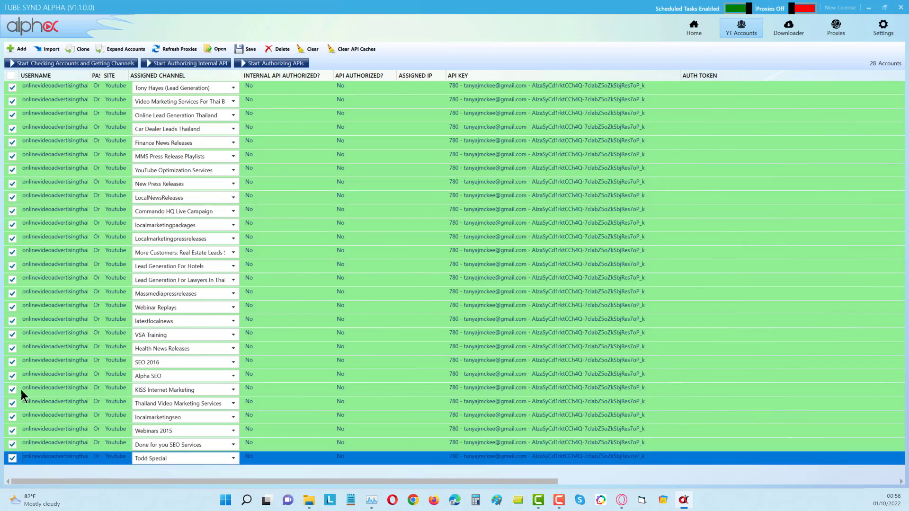
Step: Select all the expanded accounts and start authorizing the internal API for them
click(163, 64)
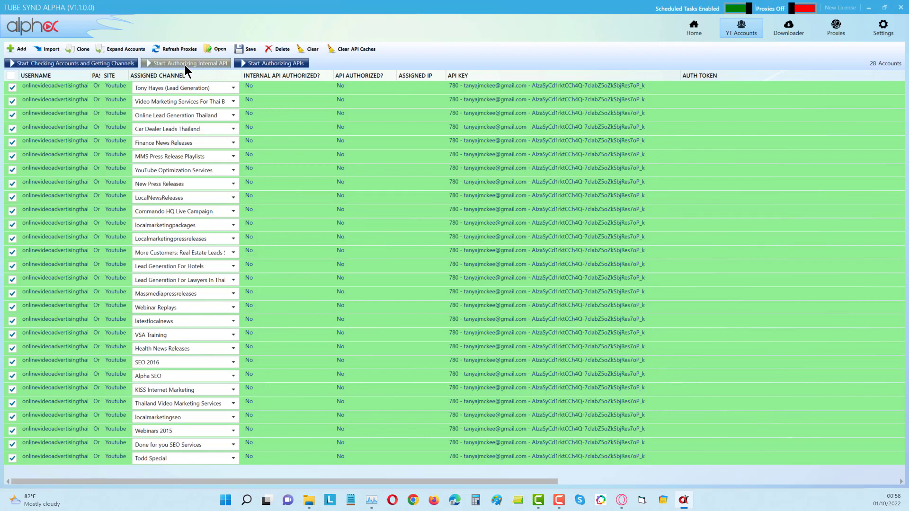
click(11, 76)
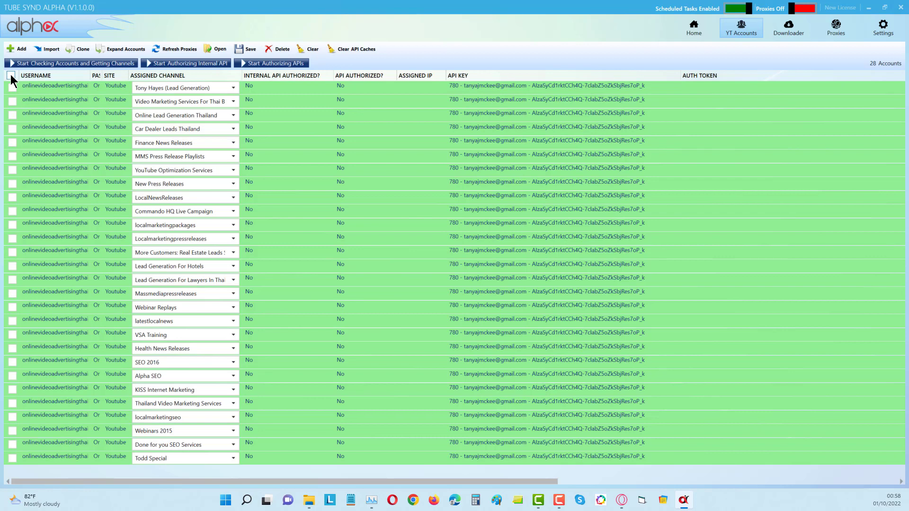
click(10, 76)
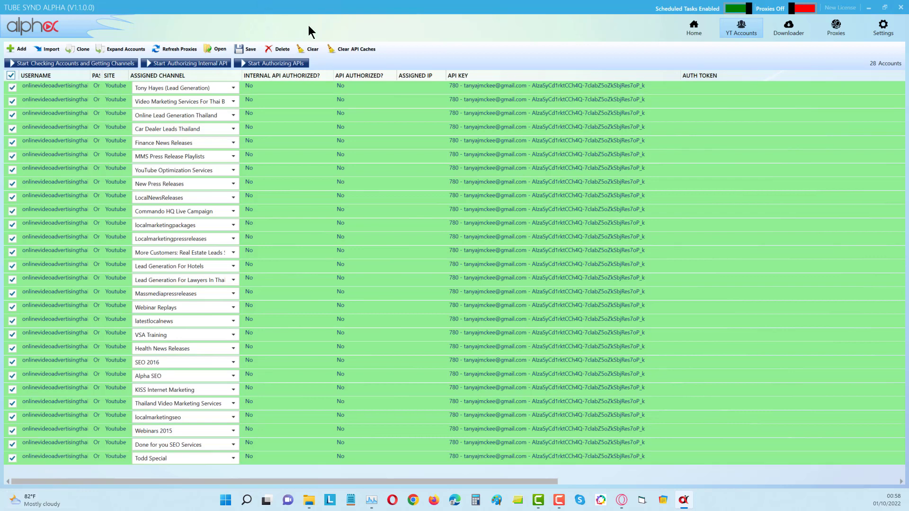
click(195, 65)
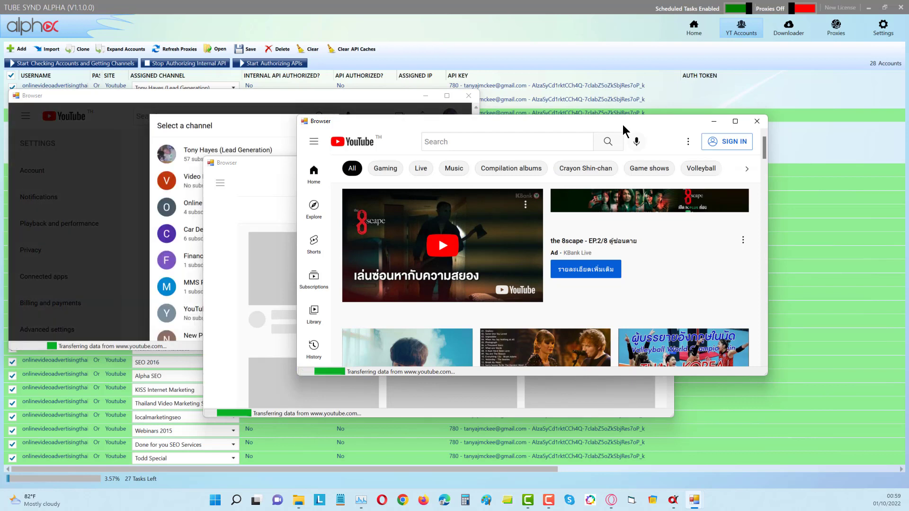
Step: Examine the accounts' internal API authorization status and the browser windows running the authorization
drag(623, 124, 564, 97)
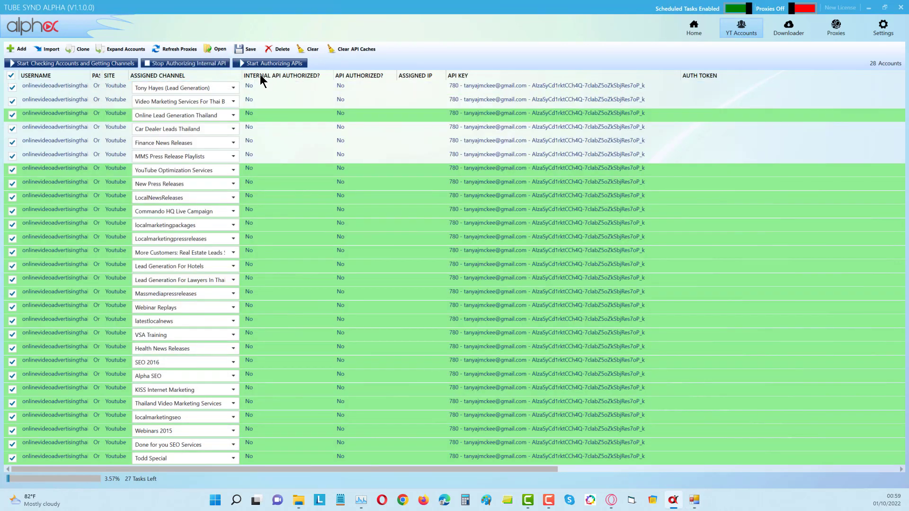
click(258, 87)
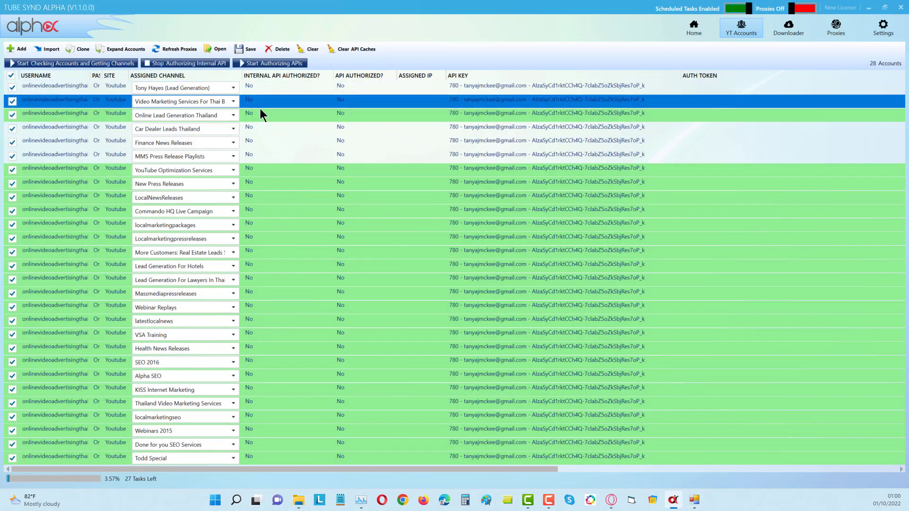
click(255, 141)
click(253, 129)
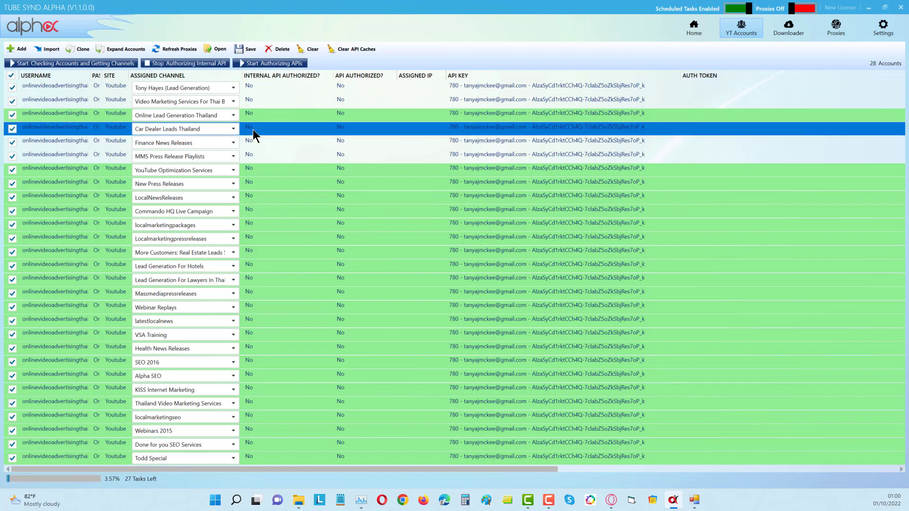
click(265, 84)
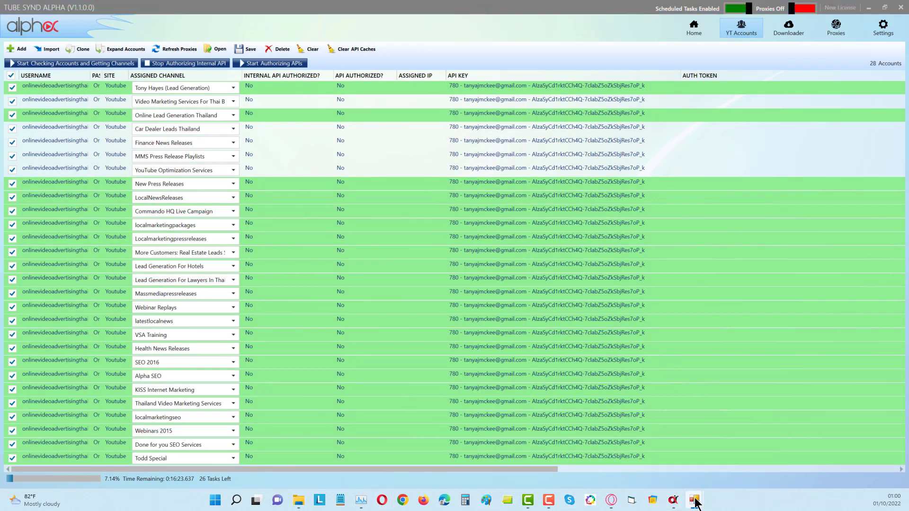
mouse_move(695, 500)
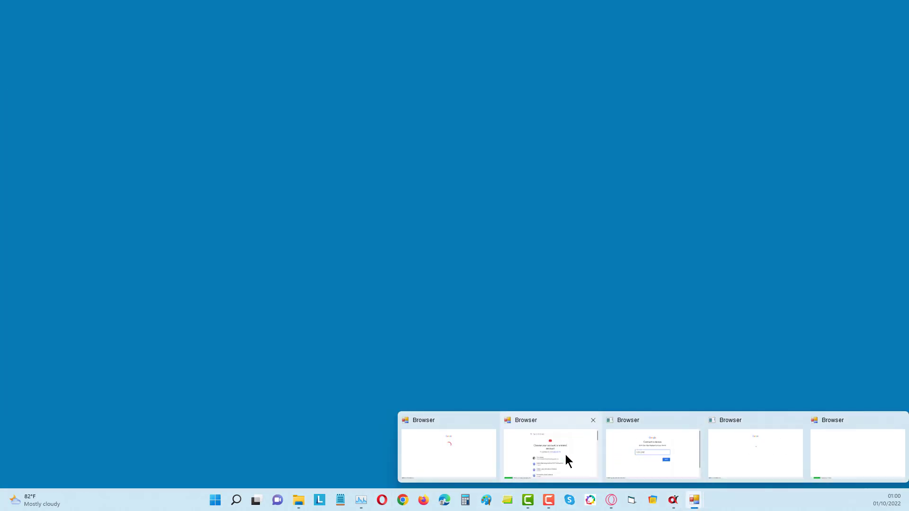
click(565, 454)
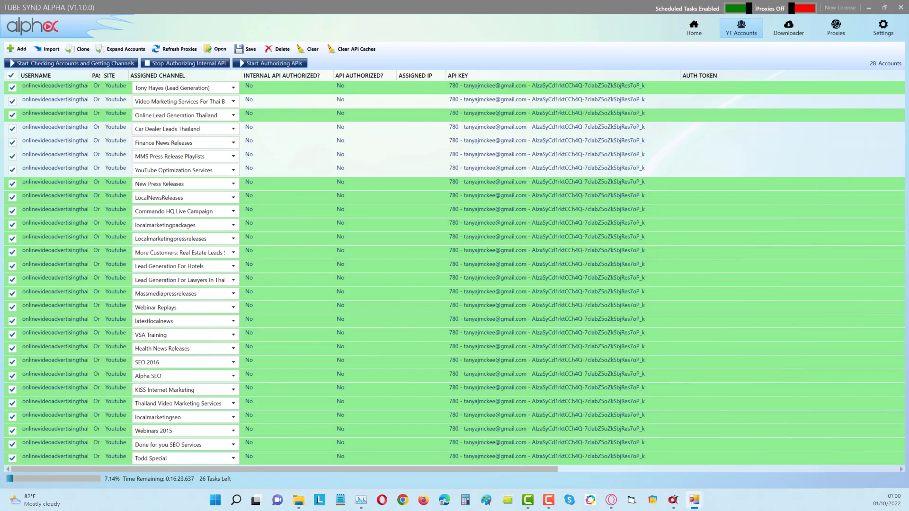
drag(232, 123, 420, 121)
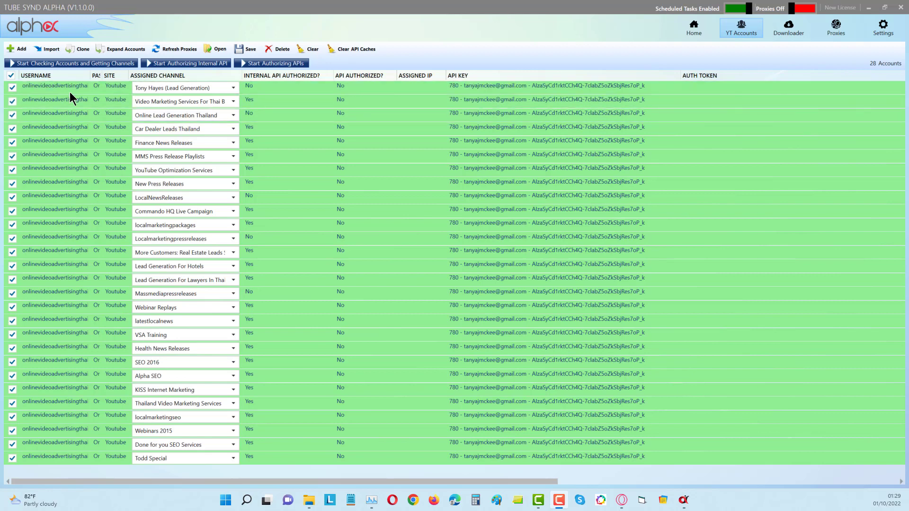
Step: Clear the account selection and tick only the accounts without internal API authorization, including Online Lead Generation Thailand
click(11, 76)
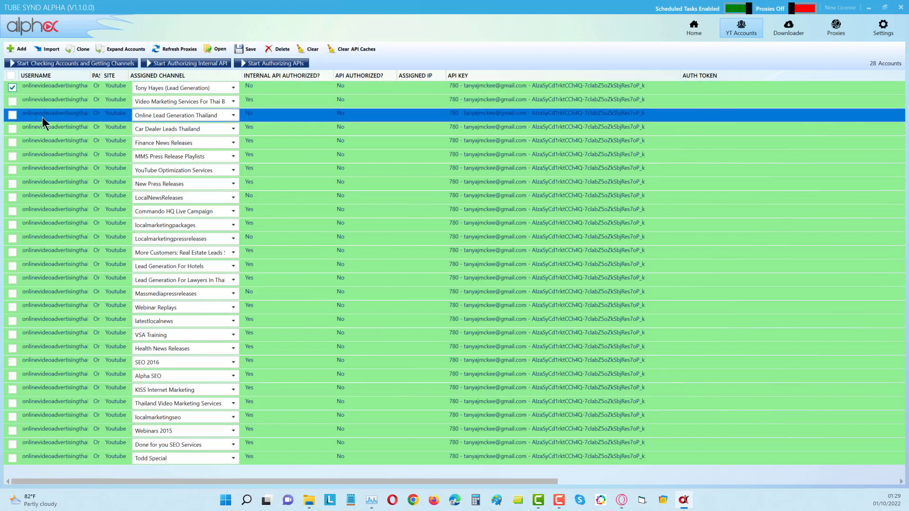
click(12, 116)
click(12, 184)
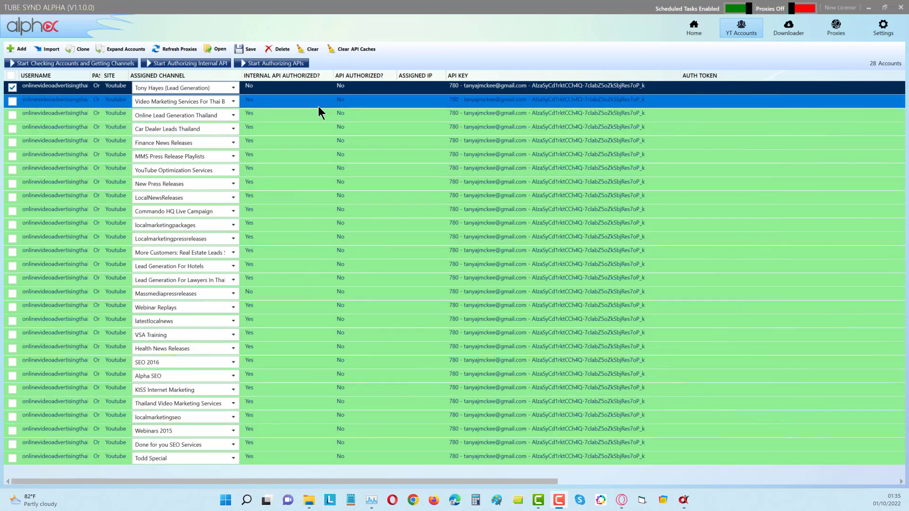
Step: Review the stored Youtube API keys, then assign API entry 862 to the second account in the list, re-entering the account password
click(882, 28)
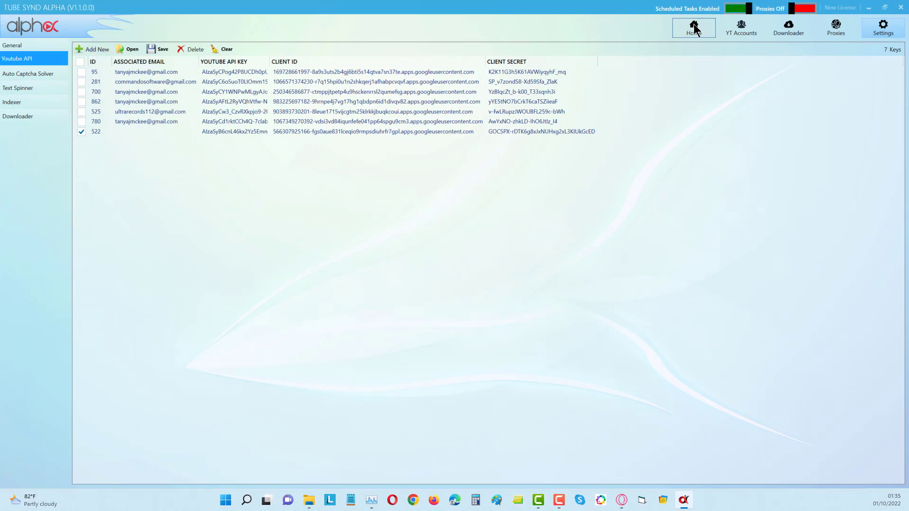
click(747, 29)
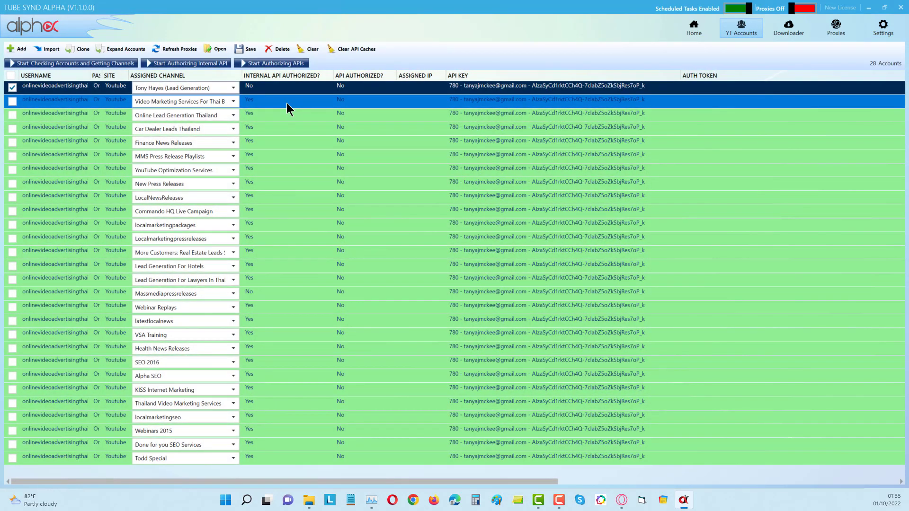
double_click(285, 103)
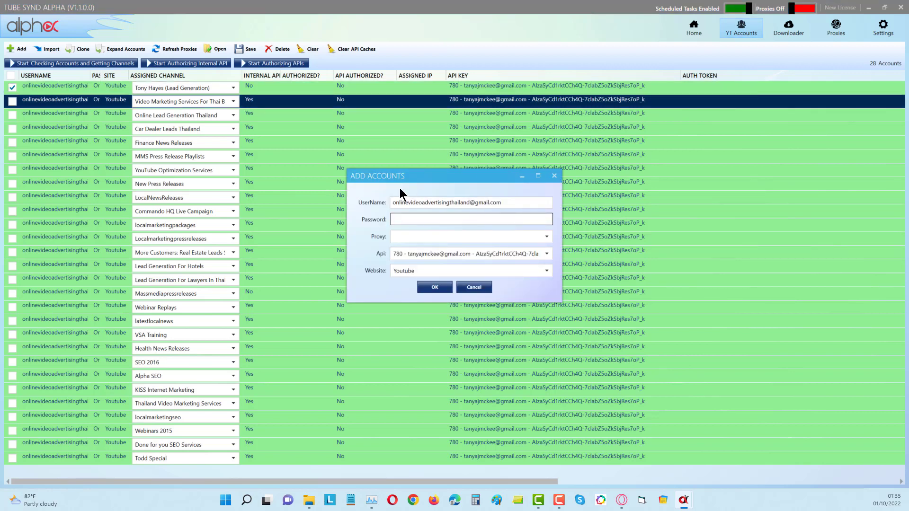
click(501, 254)
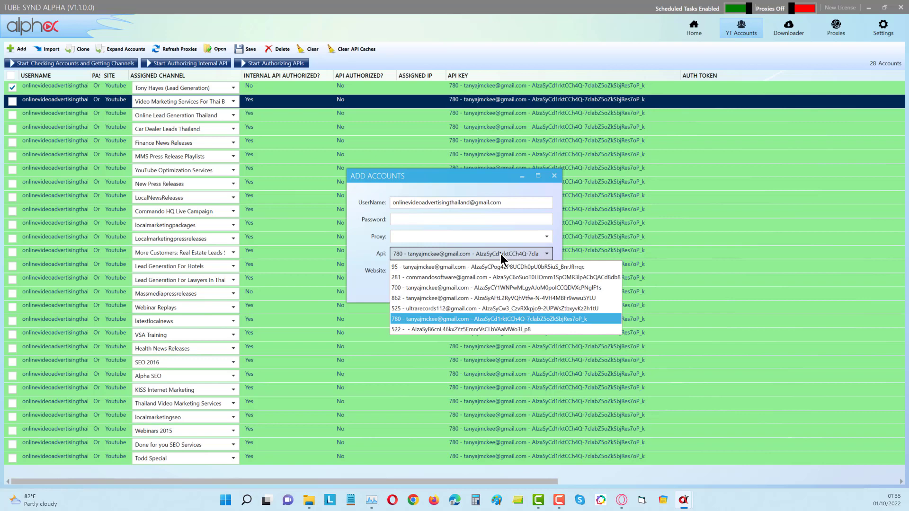
click(423, 299)
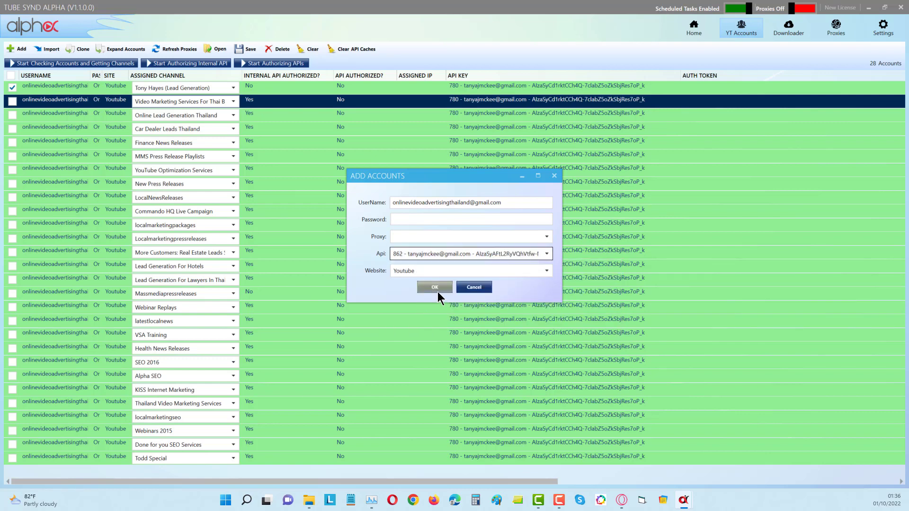
click(434, 287)
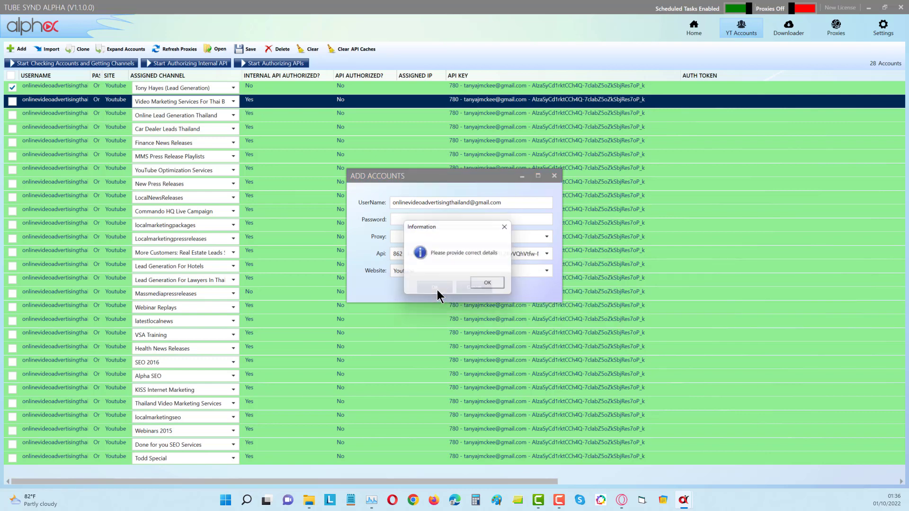
click(484, 285)
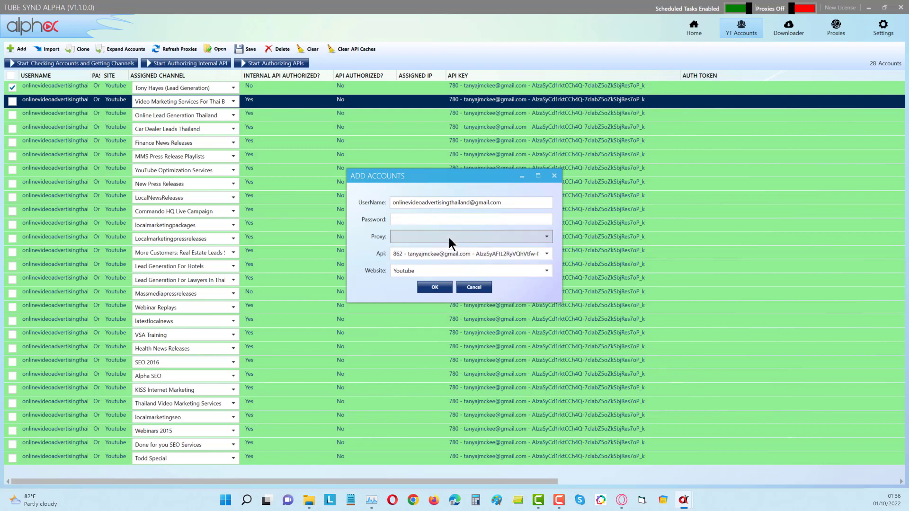
click(414, 218)
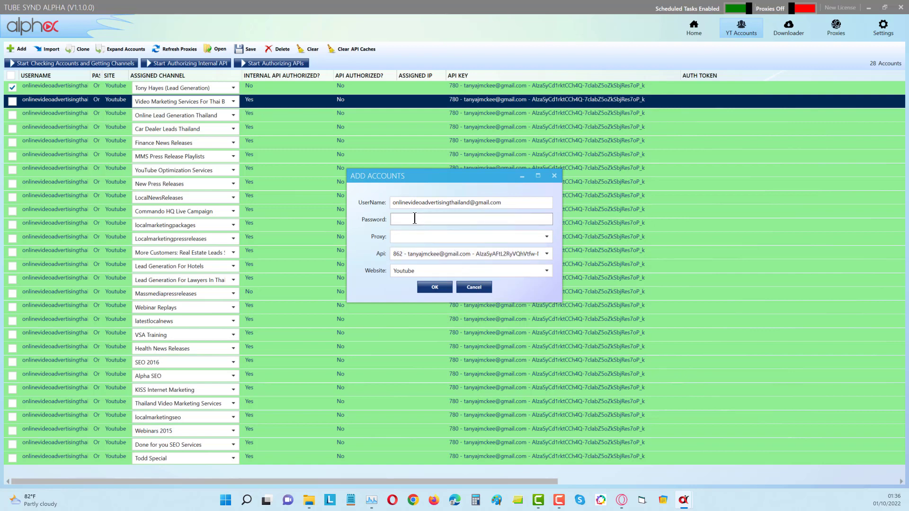
key(Return)
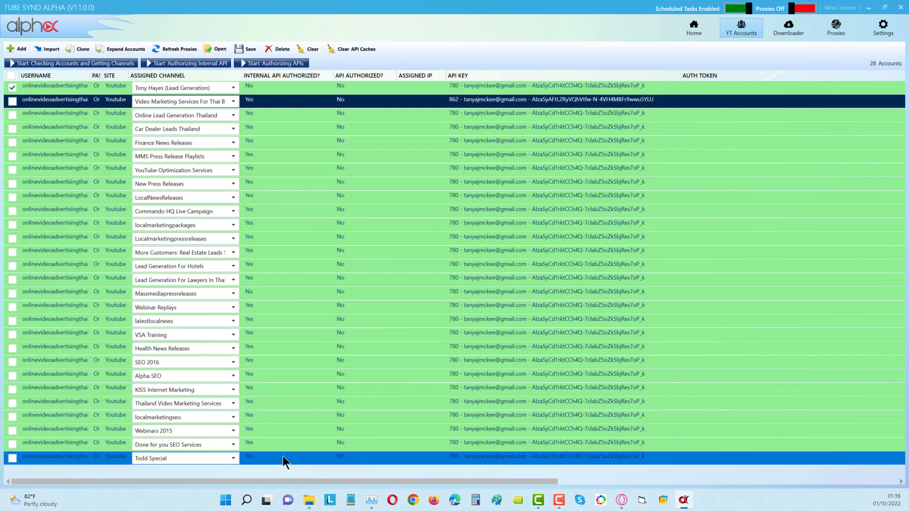
click(263, 63)
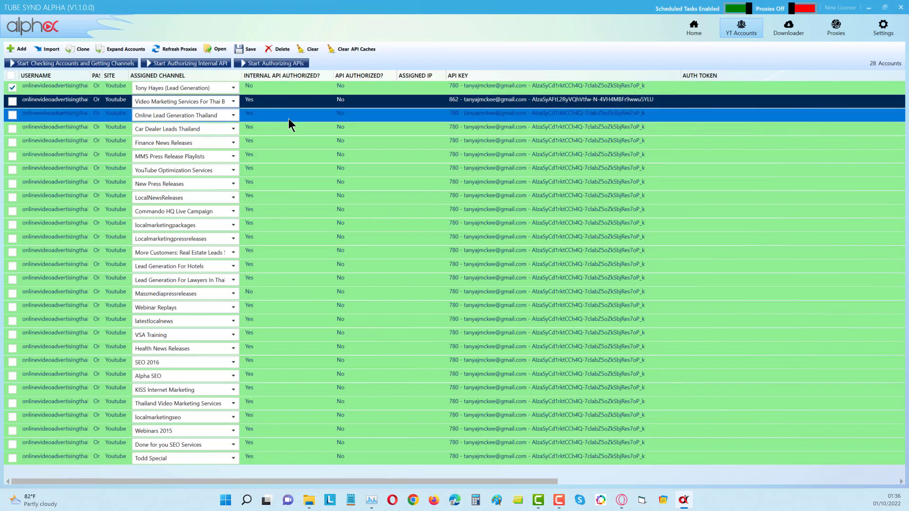
click(283, 67)
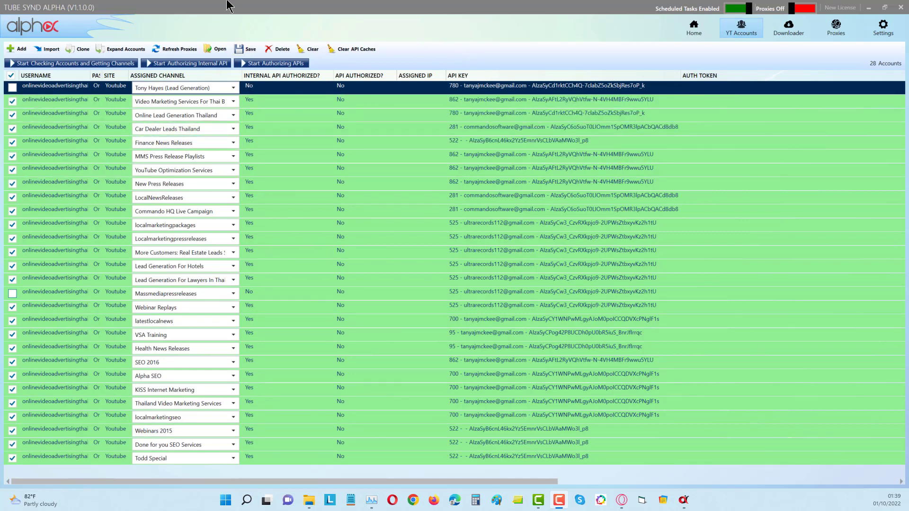
Step: Authorize the YouTube APIs for the ticked accounts, and add the first account in the list to the selection
click(272, 64)
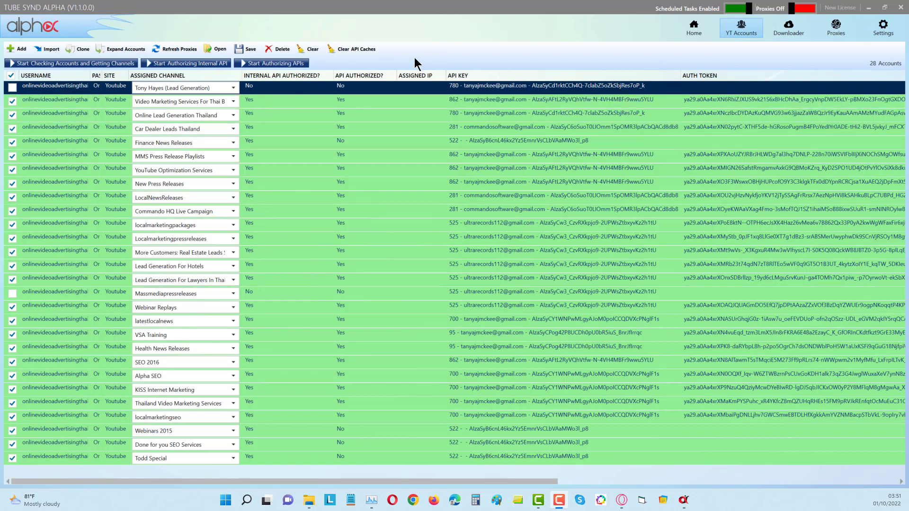
click(12, 88)
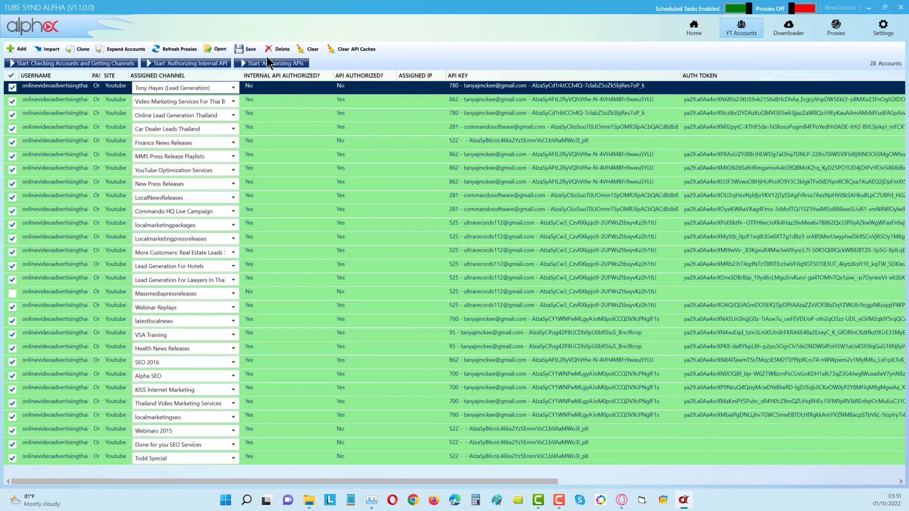
Step: Save the account list as "All expanded commando and kissblueprints with internal AND YouTube API accounts still not finished3.yta"
click(242, 49)
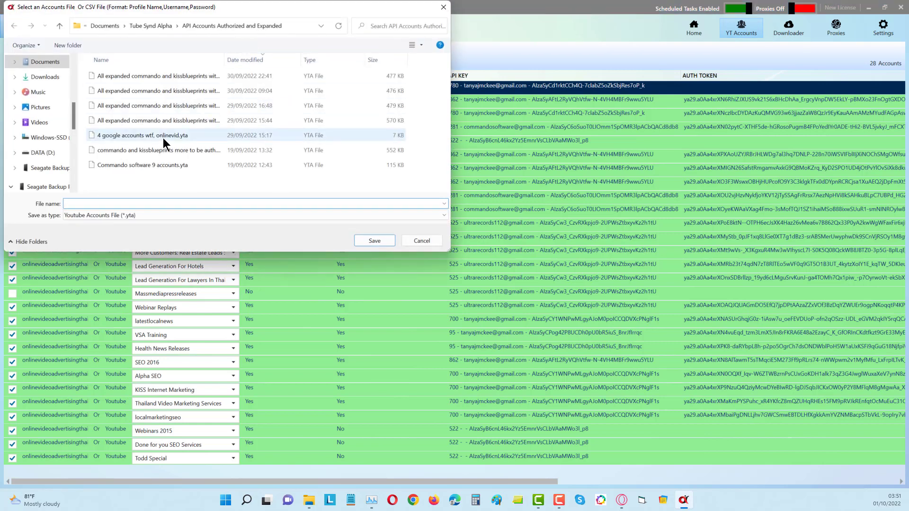
click(188, 76)
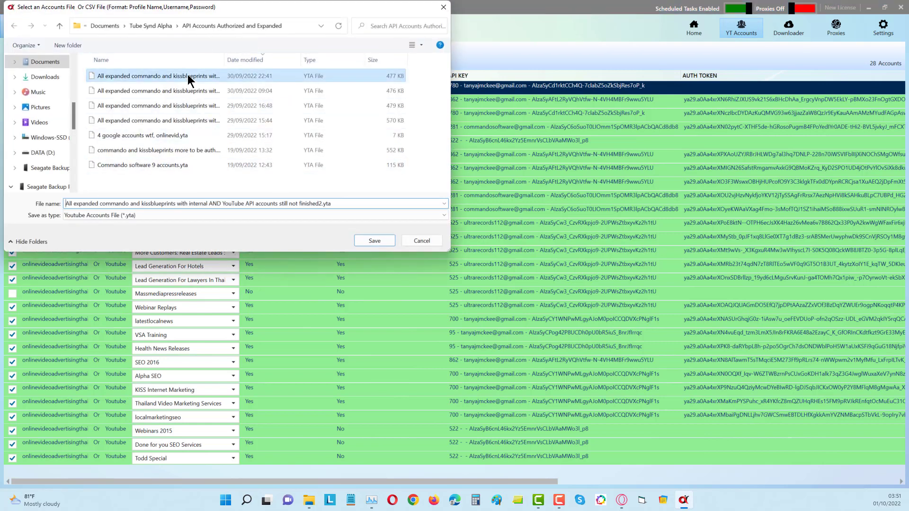
click(320, 205)
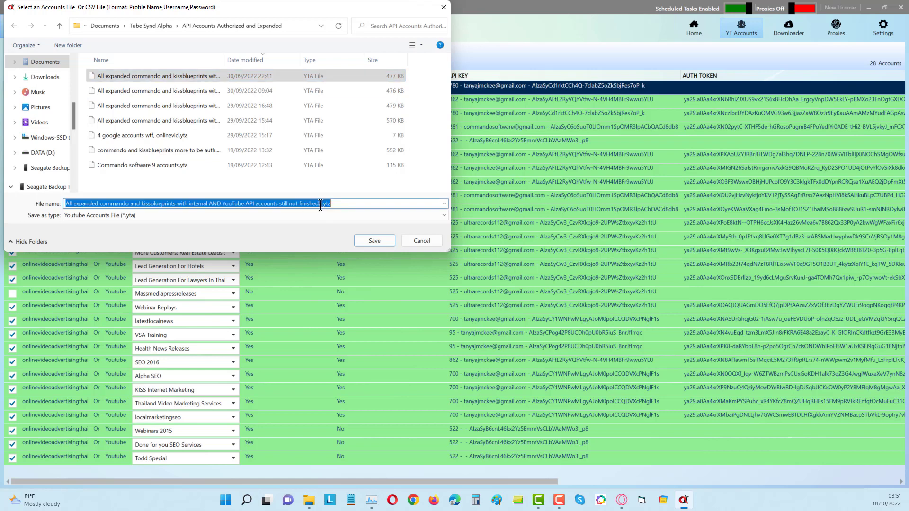
click(321, 204)
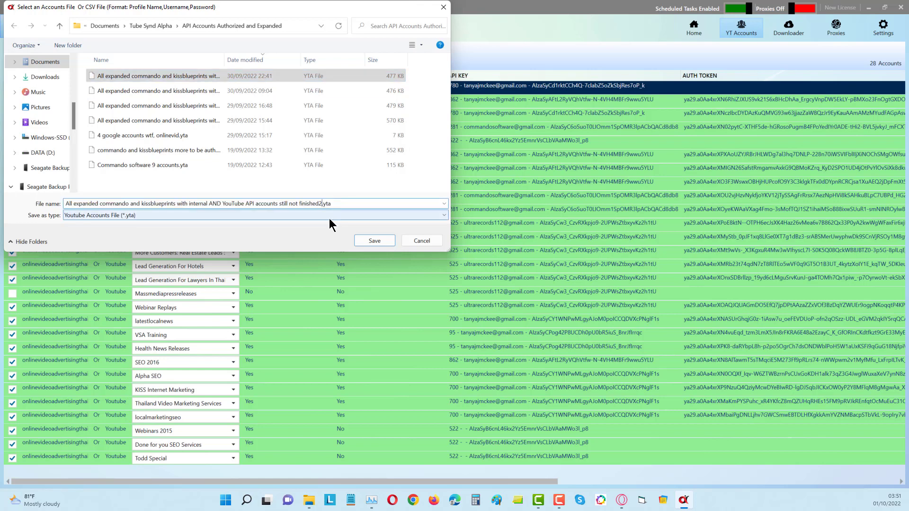
key(BackSpace)
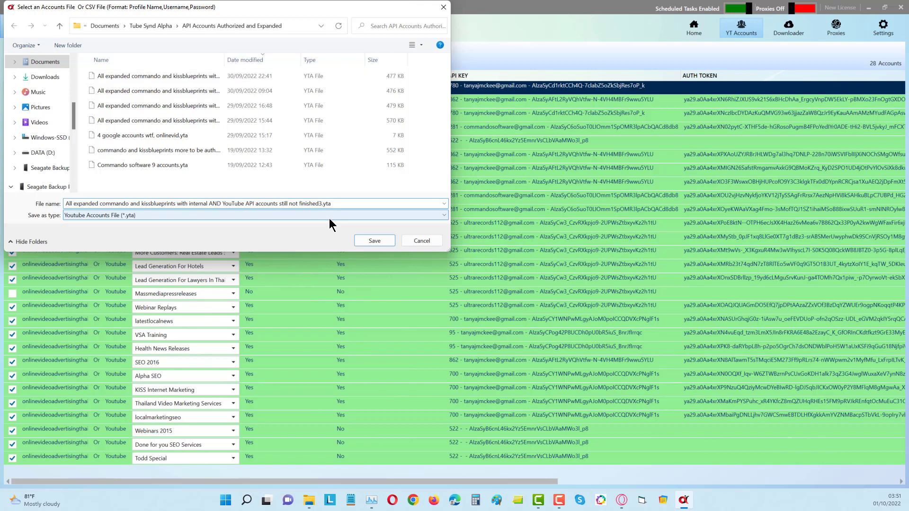
click(374, 239)
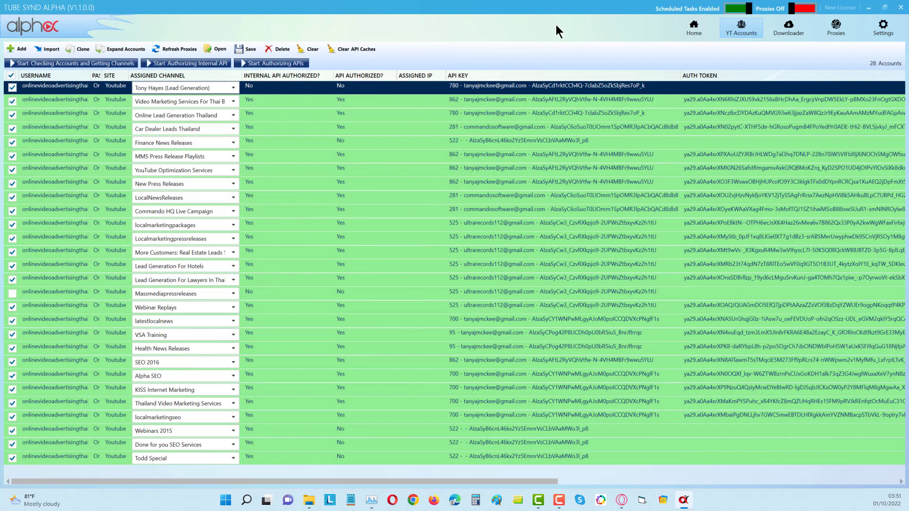
click(693, 268)
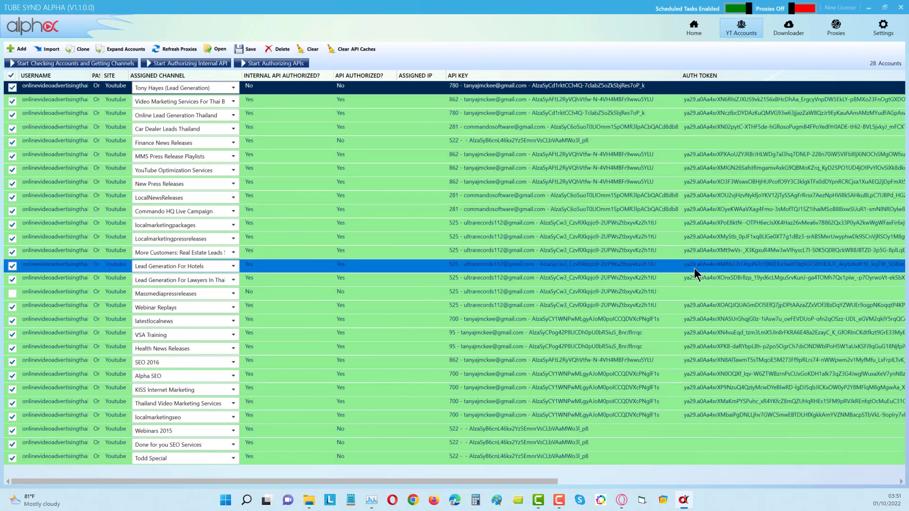